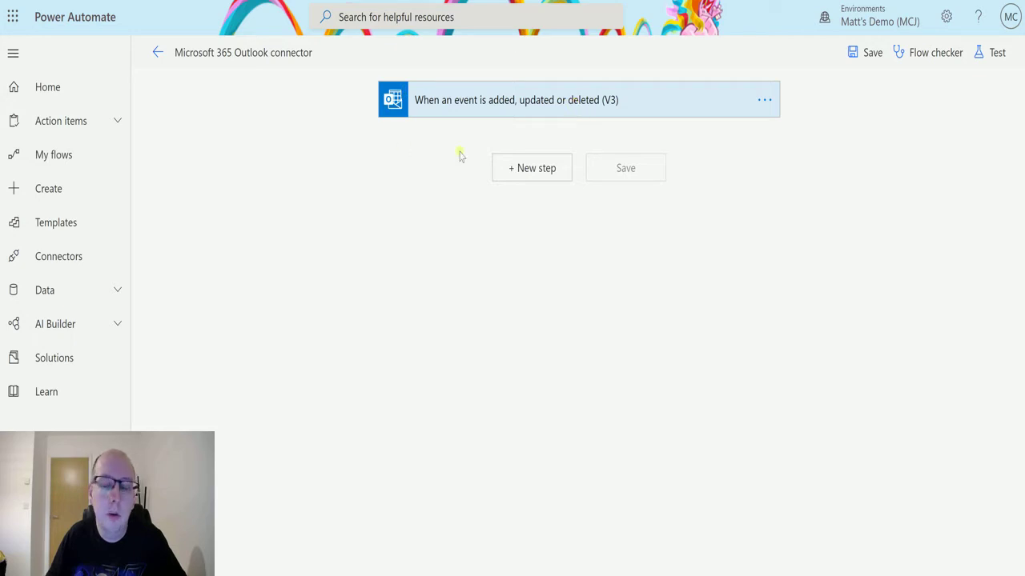
Step: Add the Office 365 Outlook action Get contact folders (V2) below the event trigger
click(534, 171)
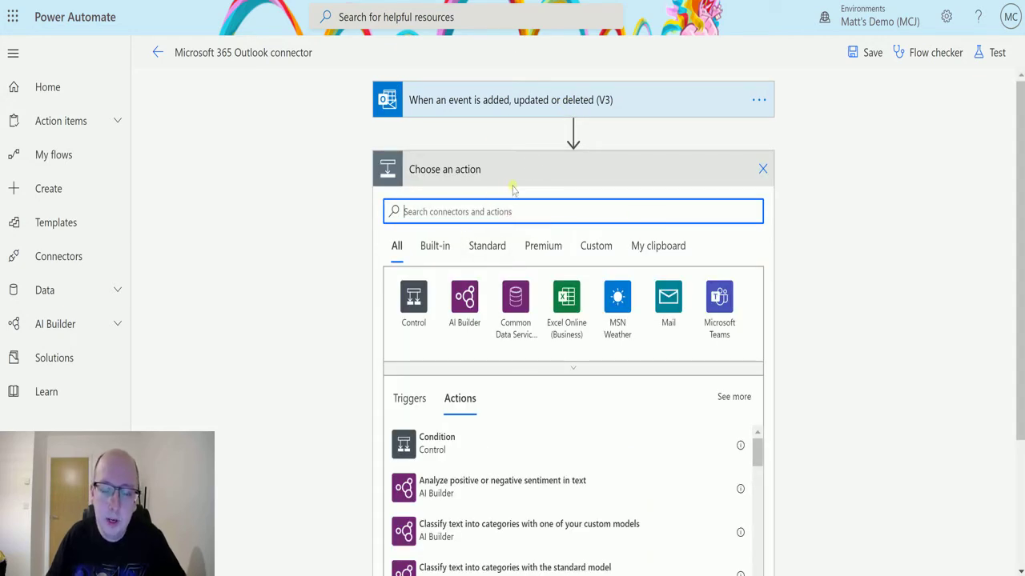
click(573, 364)
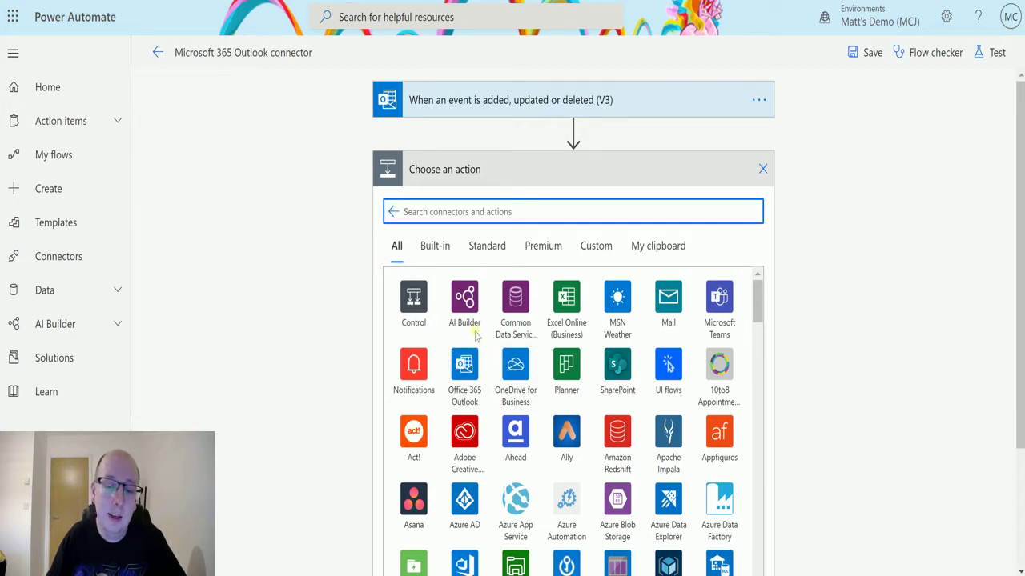
click(467, 365)
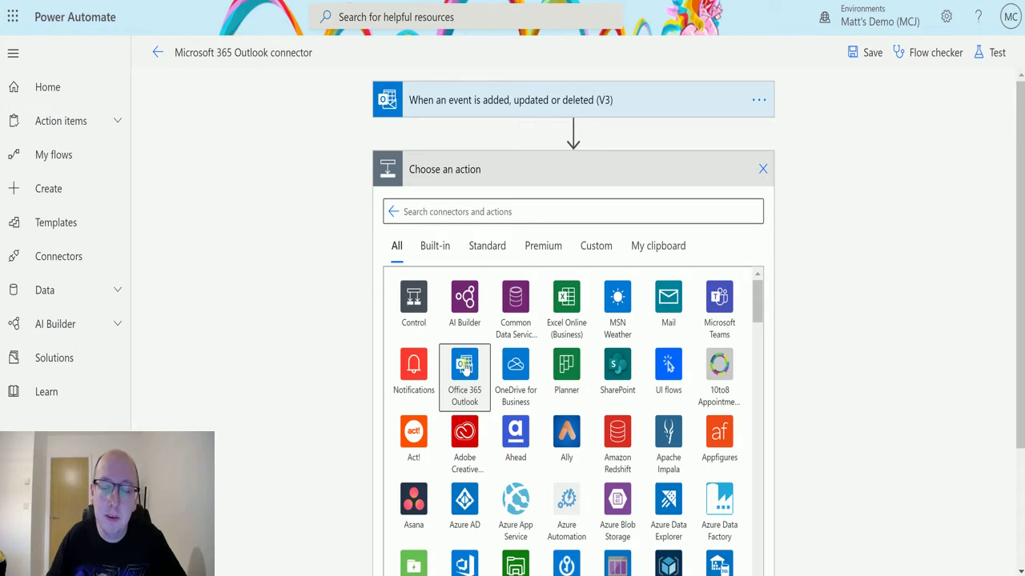
click(471, 373)
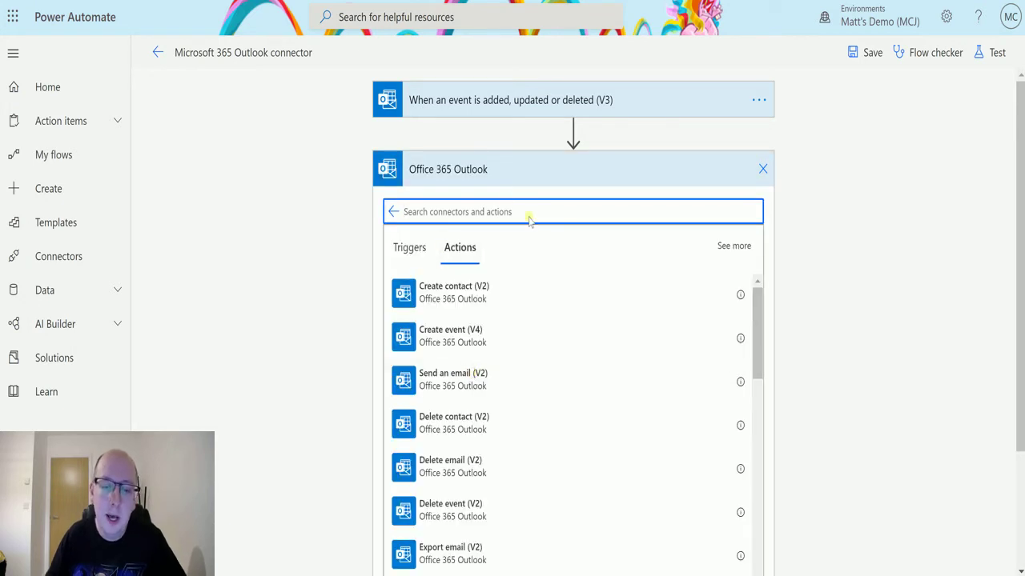
scroll(540, 370, down, 3)
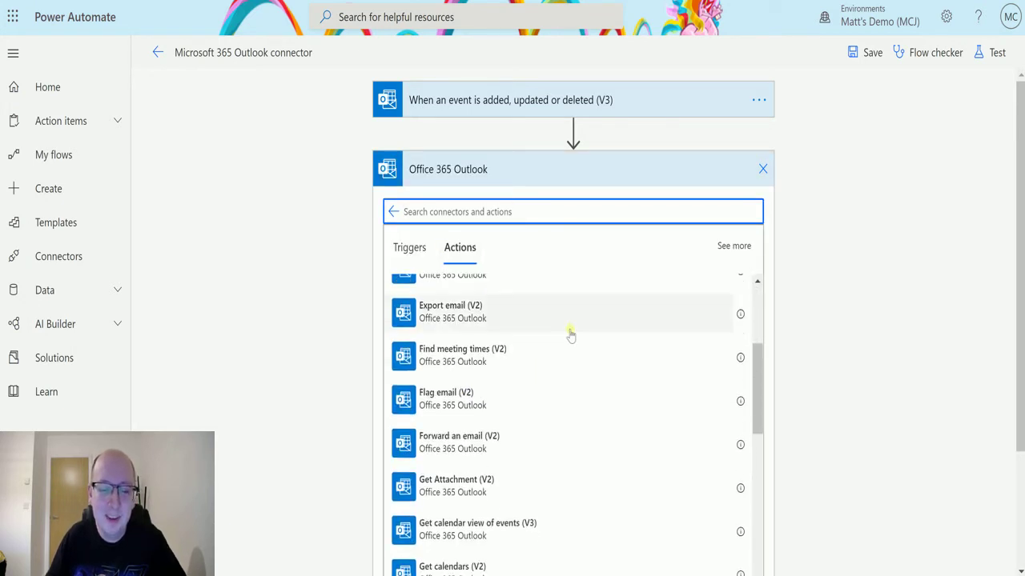
scroll(568, 335, up, 1)
scroll(567, 334, down, 4)
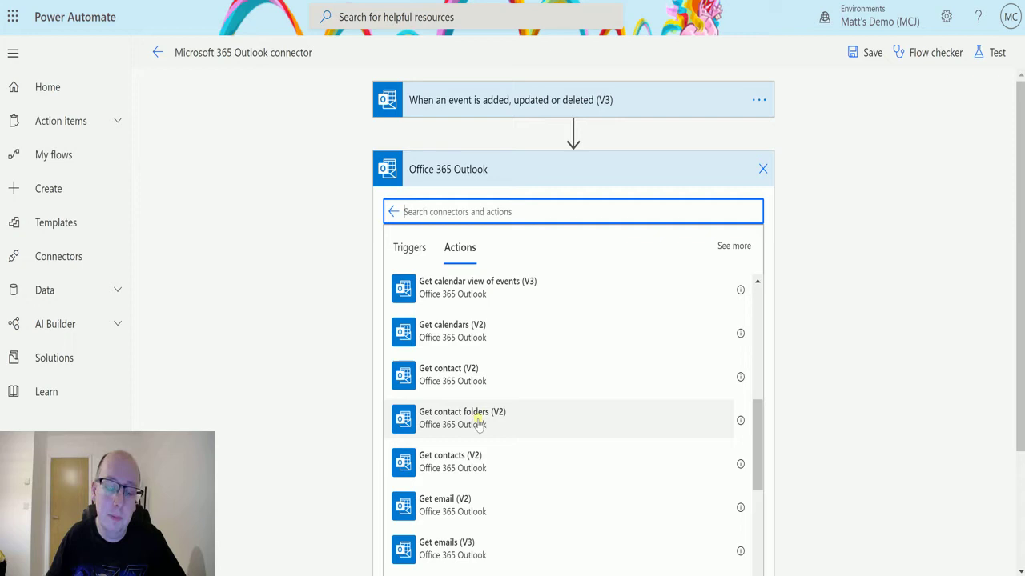
click(458, 414)
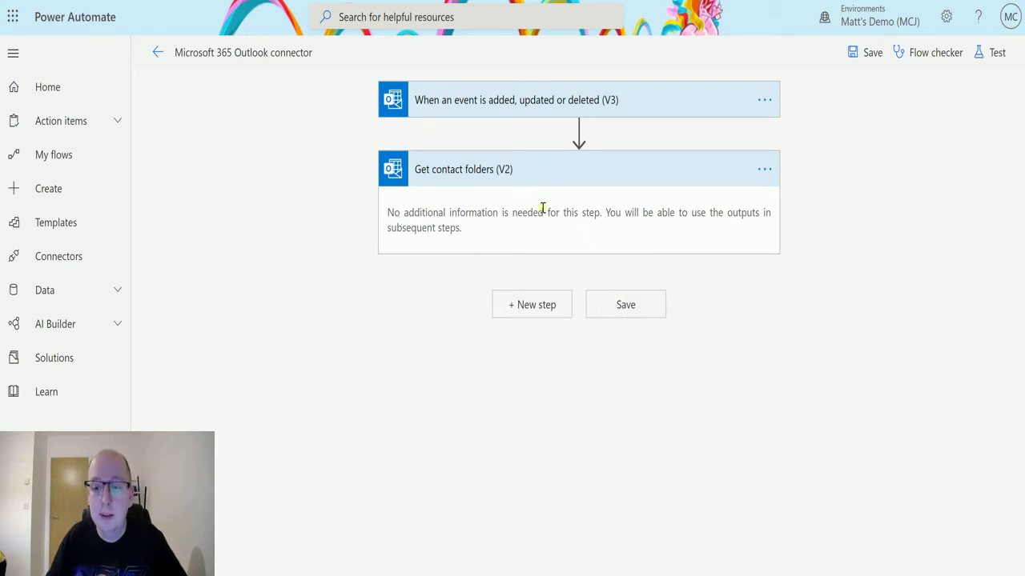
Step: Save and test the flow using data from a previous successful run, and open the Get contact folders result to view its outputs
click(994, 55)
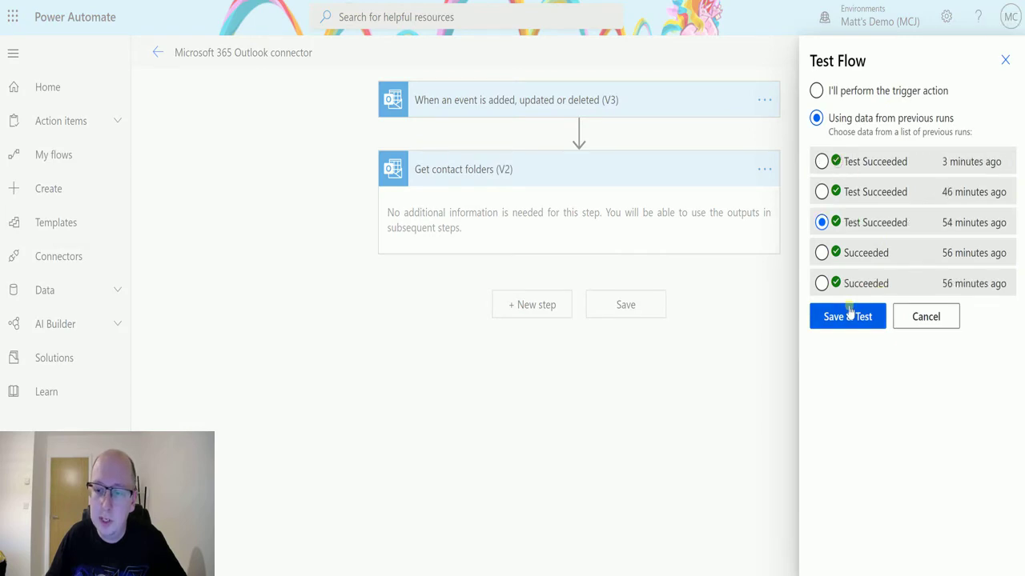
click(822, 162)
click(849, 312)
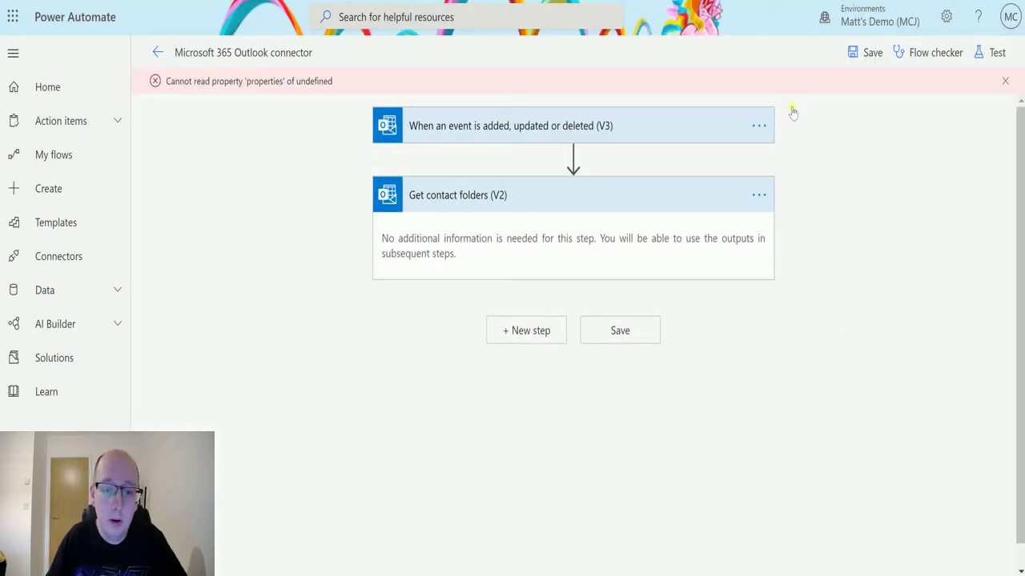
click(996, 53)
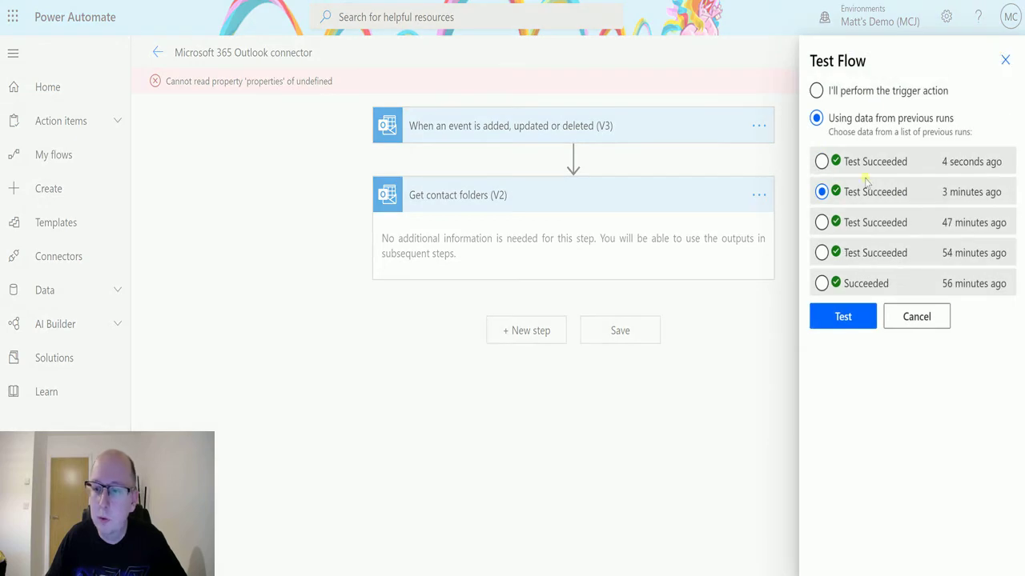
click(844, 316)
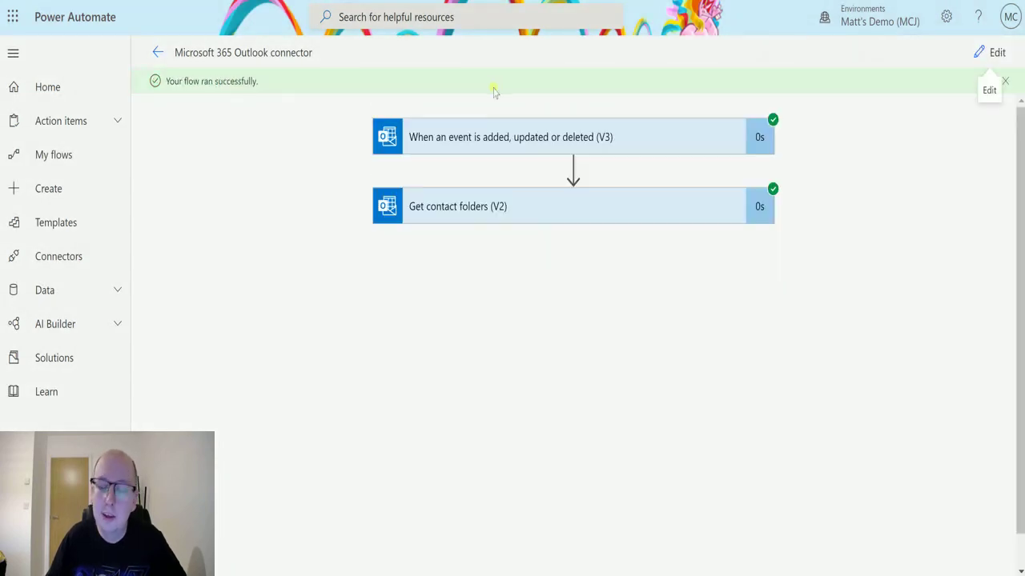
click(576, 213)
scroll(824, 244, down, 1)
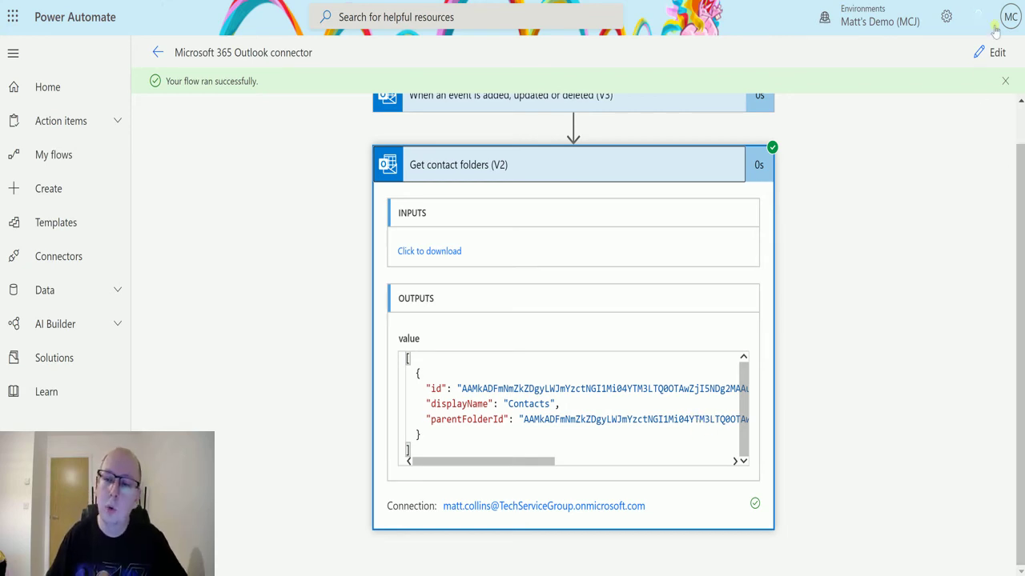
Step: Return to editing the flow and add the Office 365 Outlook action Get contacts (V2) after Get contact folders
click(996, 52)
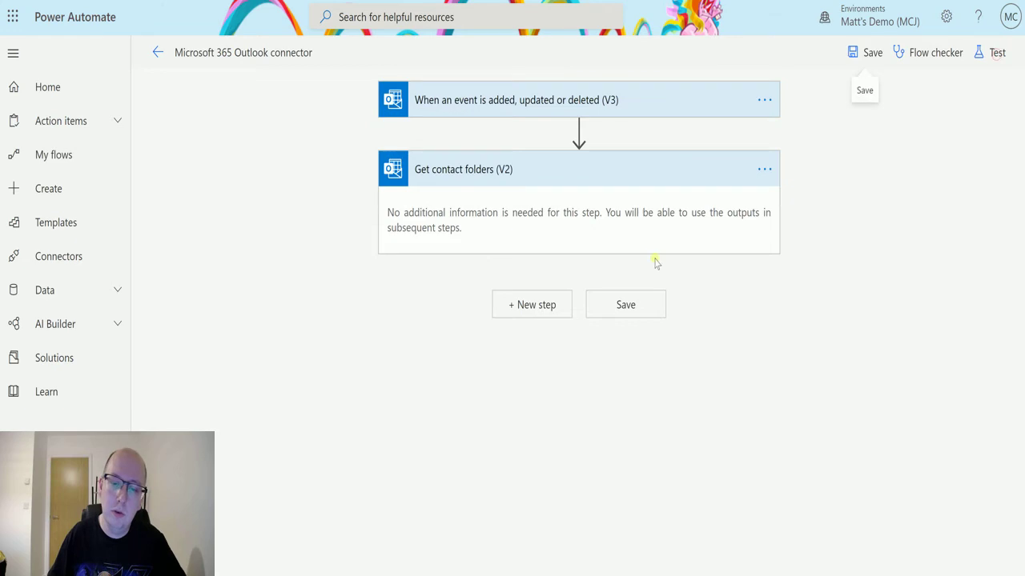
click(533, 304)
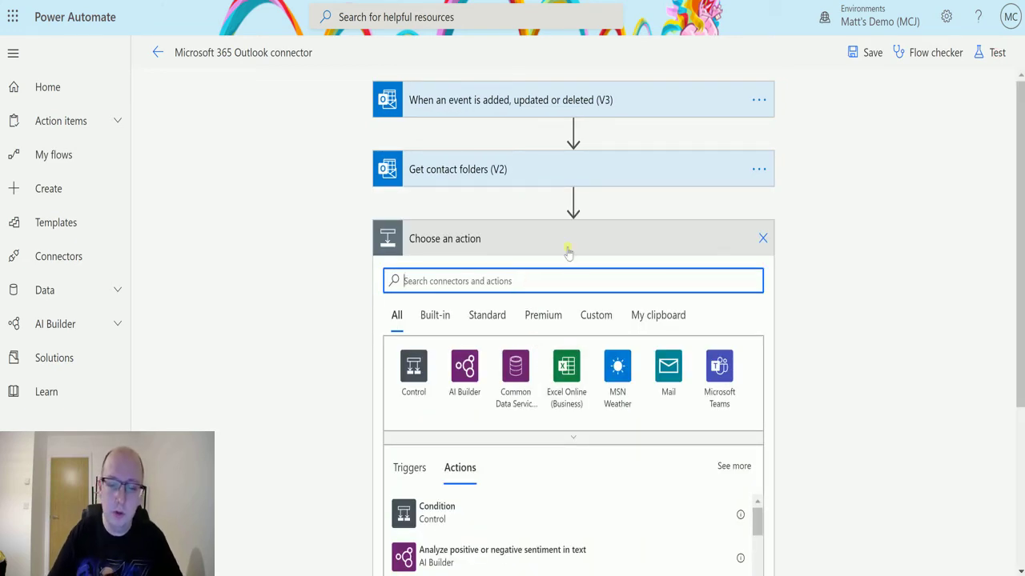
text(office)
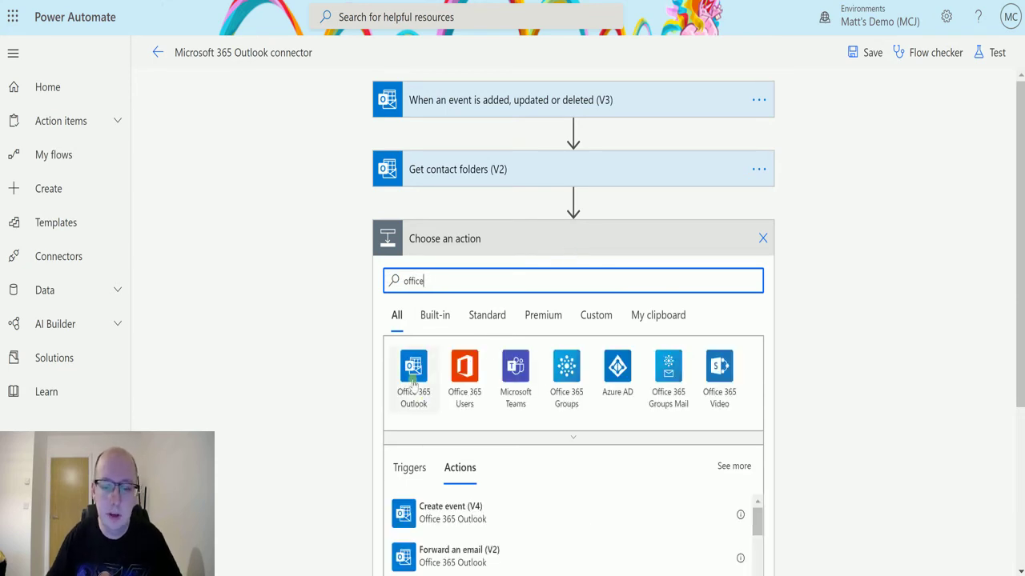
click(413, 373)
scroll(519, 421, down, 5)
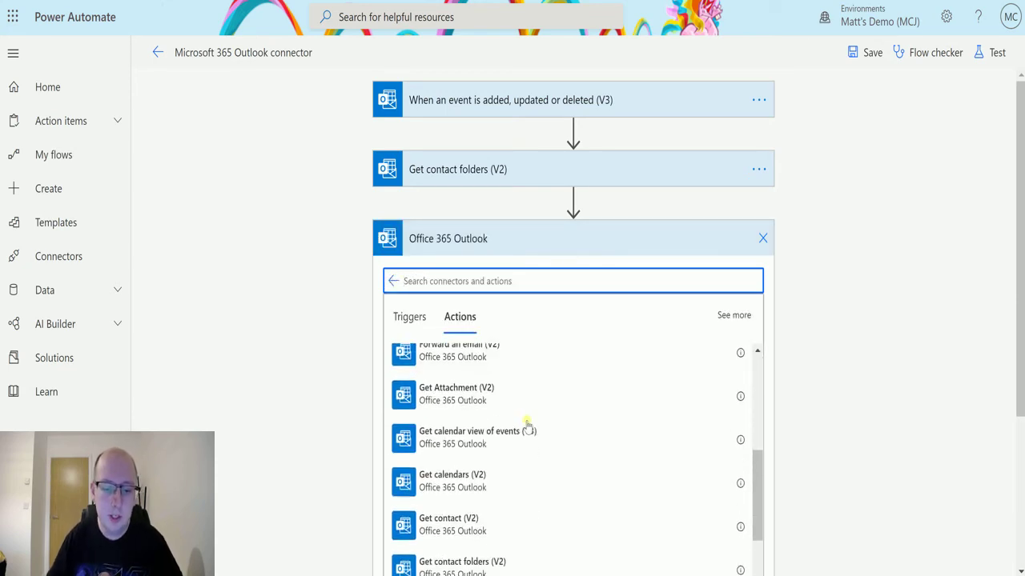
scroll(530, 426, down, 2)
scroll(520, 444, down, 2)
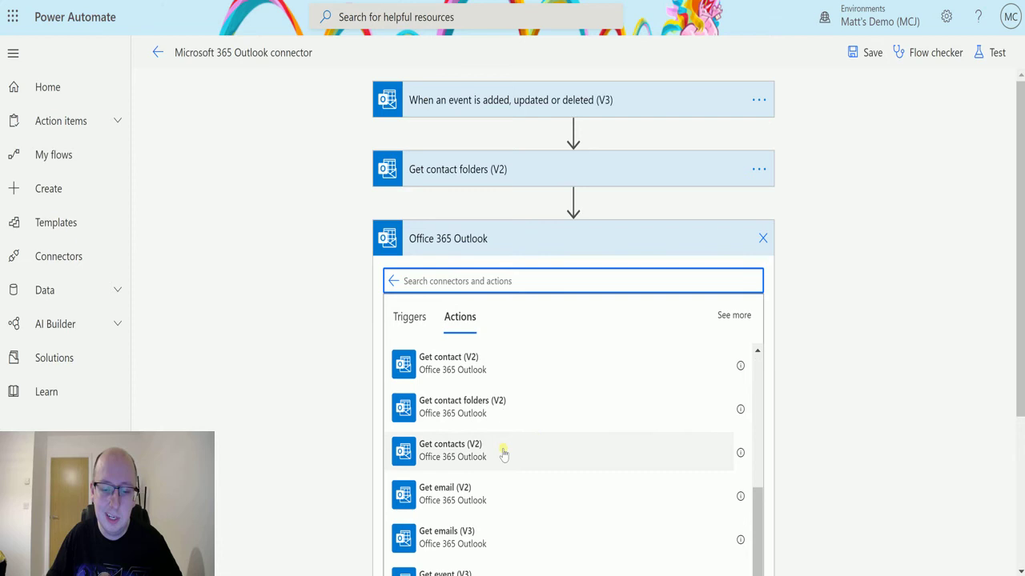
click(503, 454)
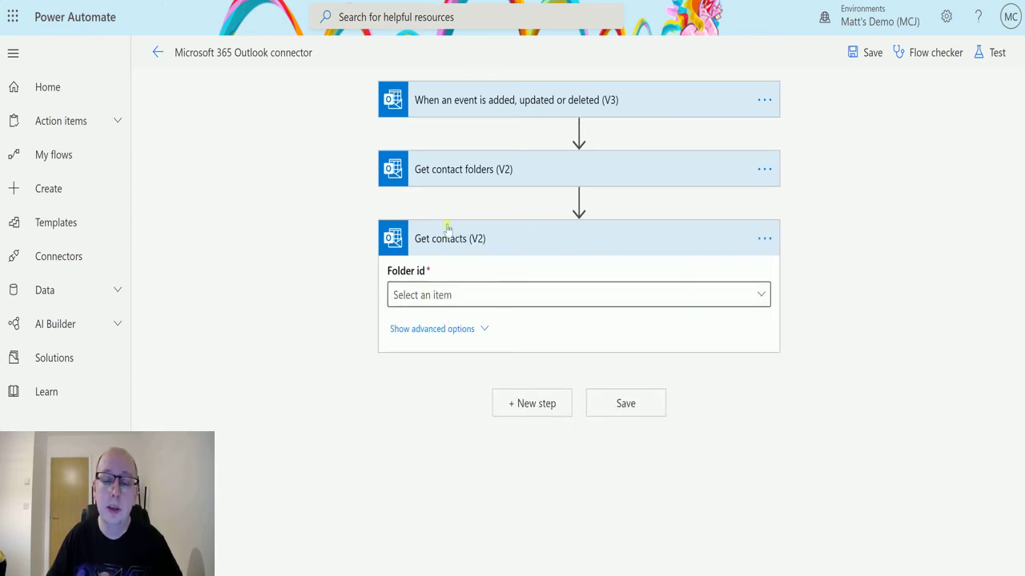
Step: Insert the dynamic ID from Get contact folders as a custom Folder id for Get contacts
click(509, 178)
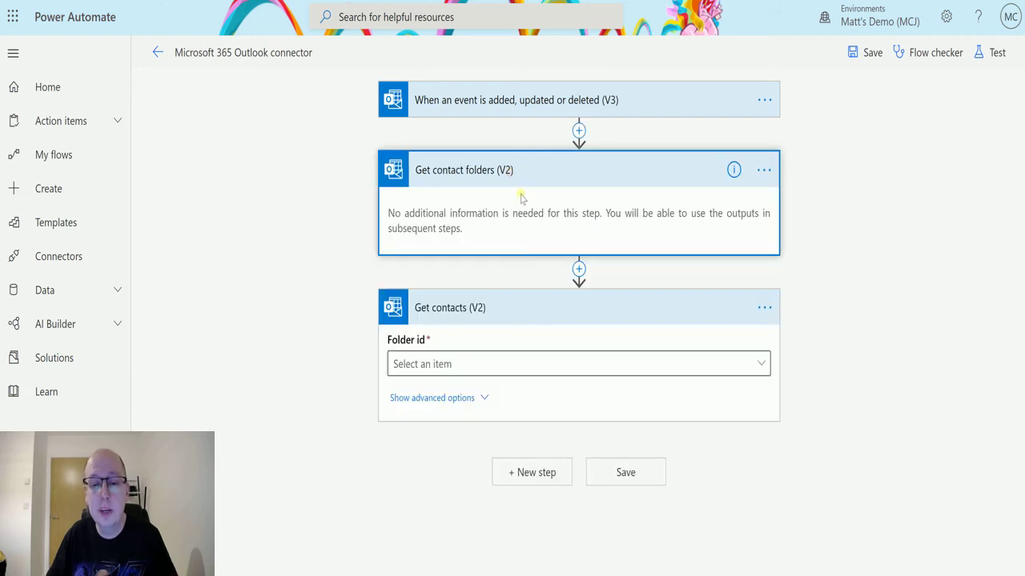
click(476, 365)
click(477, 391)
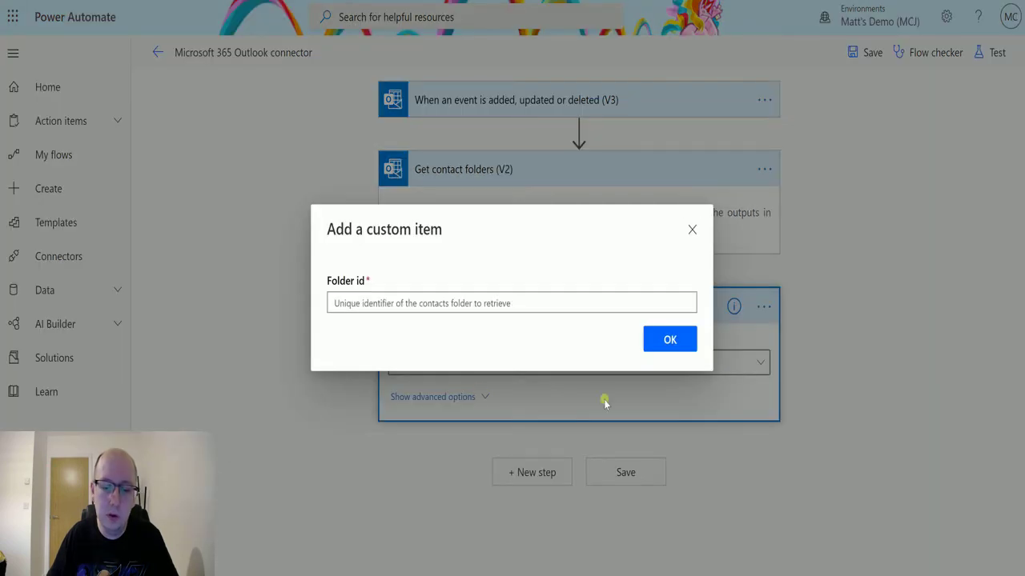
click(423, 303)
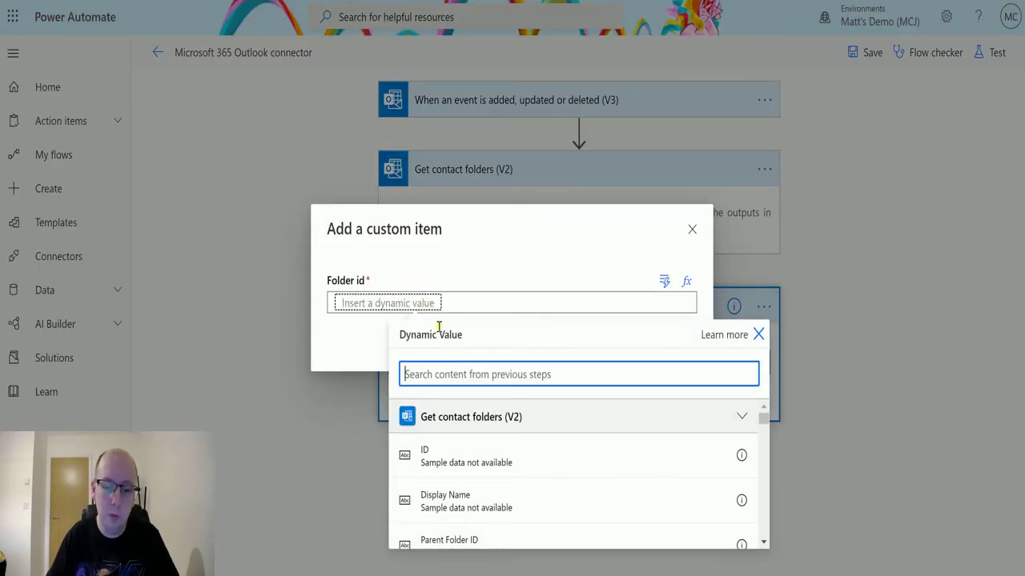
click(439, 448)
key(Return)
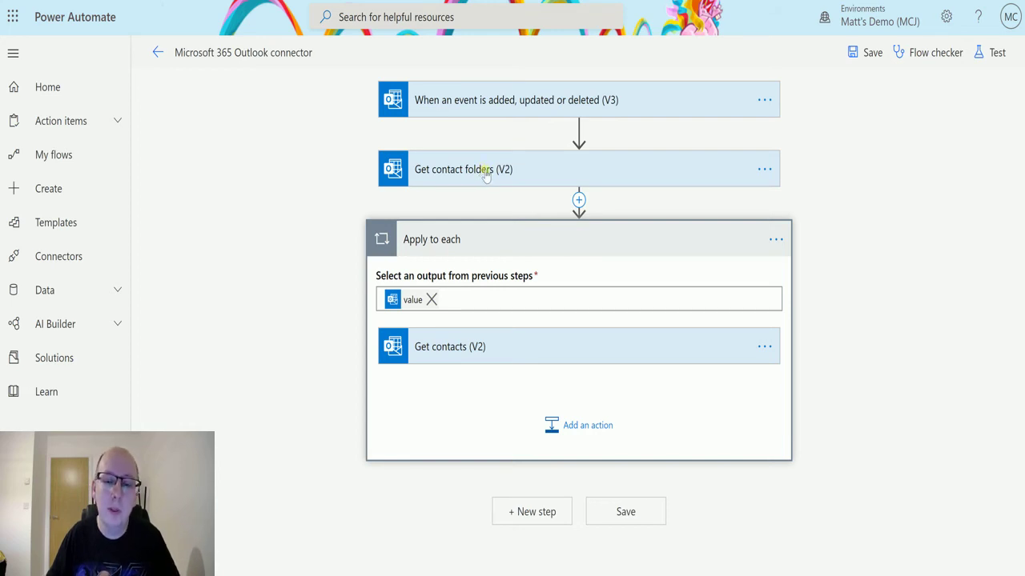
Step: Set the Folder id of Get contacts inside the Apply to each loop to the custom dynamic value ID
click(477, 347)
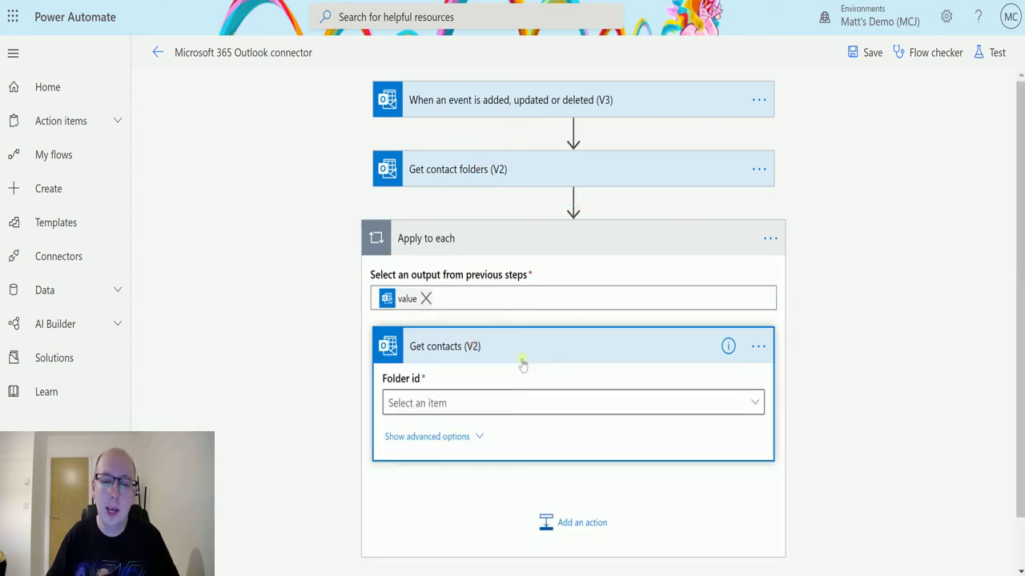
click(469, 405)
click(448, 430)
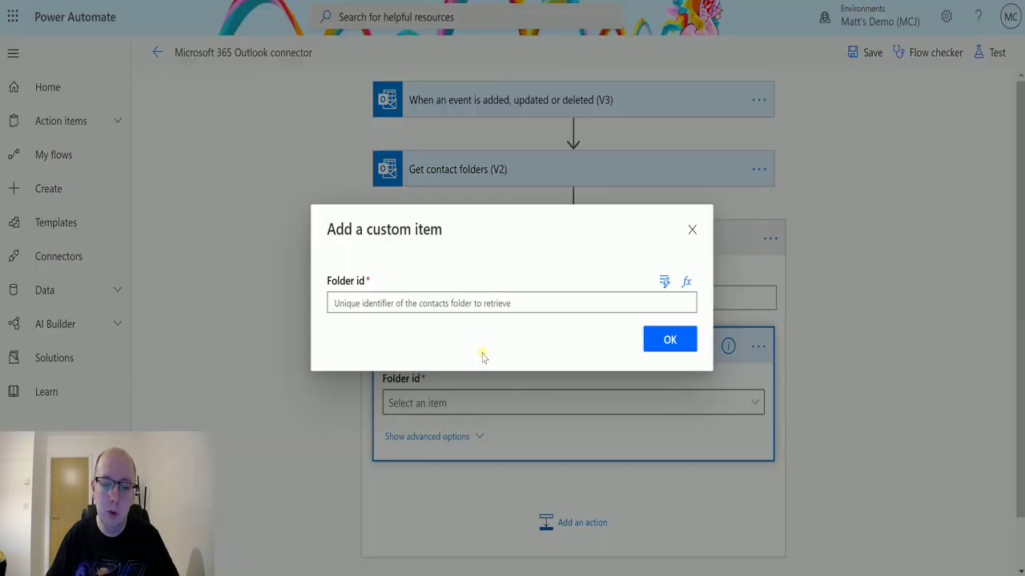
click(452, 302)
click(450, 458)
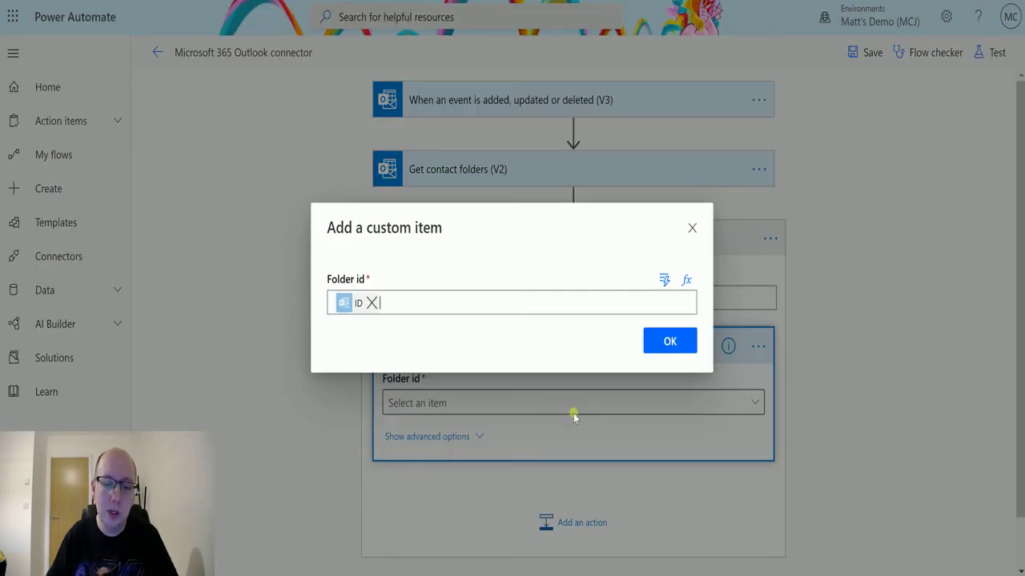
click(683, 337)
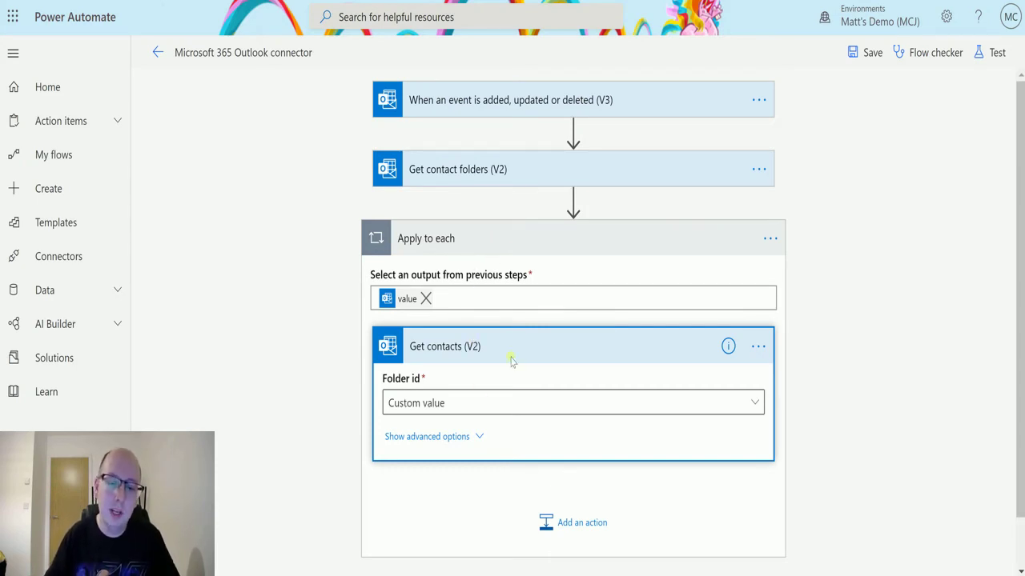
Step: Show the advanced options of Get contacts and review its filter, order and count fields
click(427, 438)
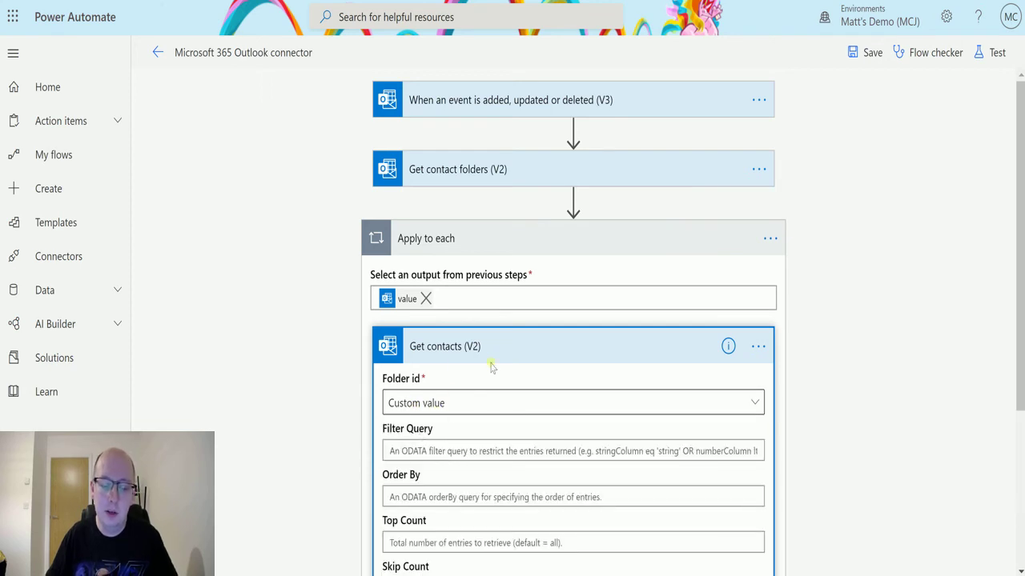
scroll(484, 362, down, 1)
scroll(484, 361, up, 1)
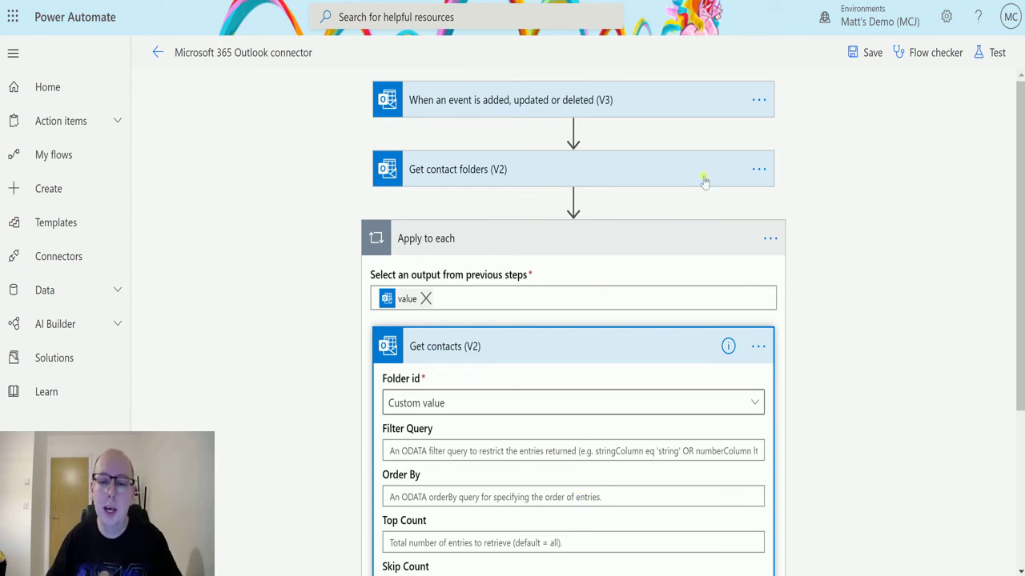
Step: Save and test the flow with the most recent run's data, and expand the Get contacts result inside Apply to each
click(997, 53)
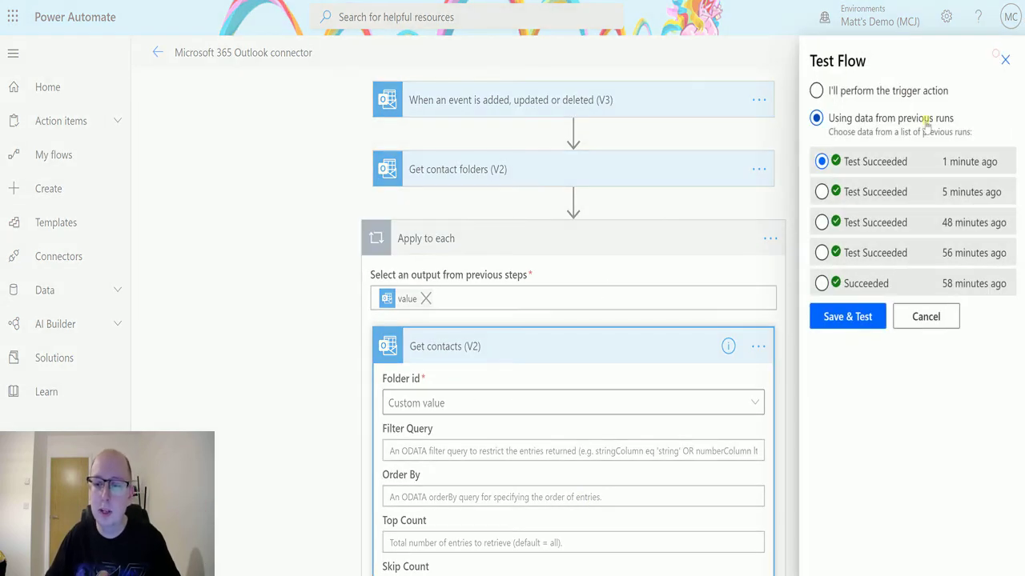
click(855, 308)
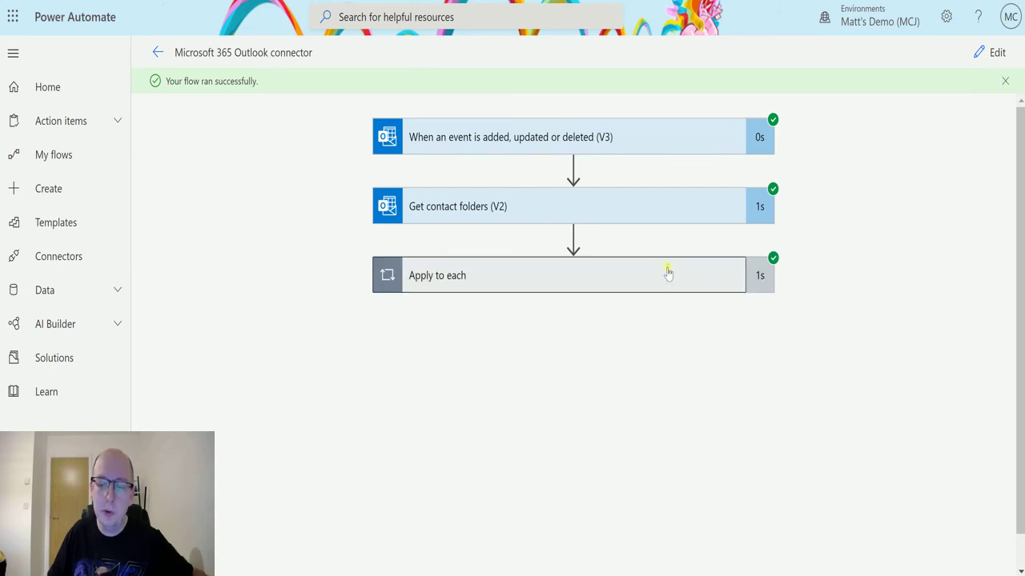
click(668, 274)
click(707, 349)
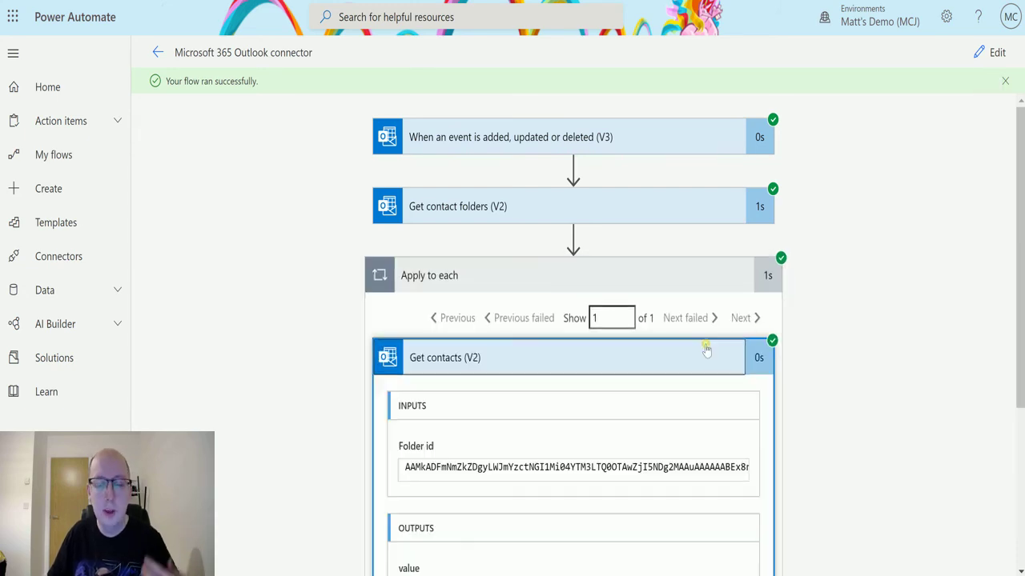
Step: Examine the Get contacts output values for the returned contact's details
scroll(769, 336, down, 3)
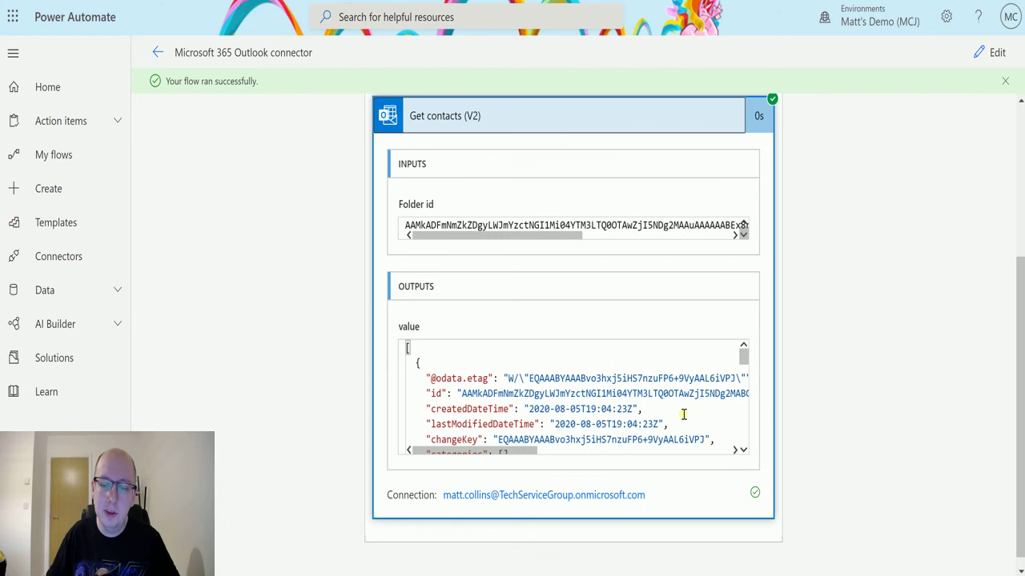
scroll(685, 410, down, 5)
scroll(685, 409, up, 5)
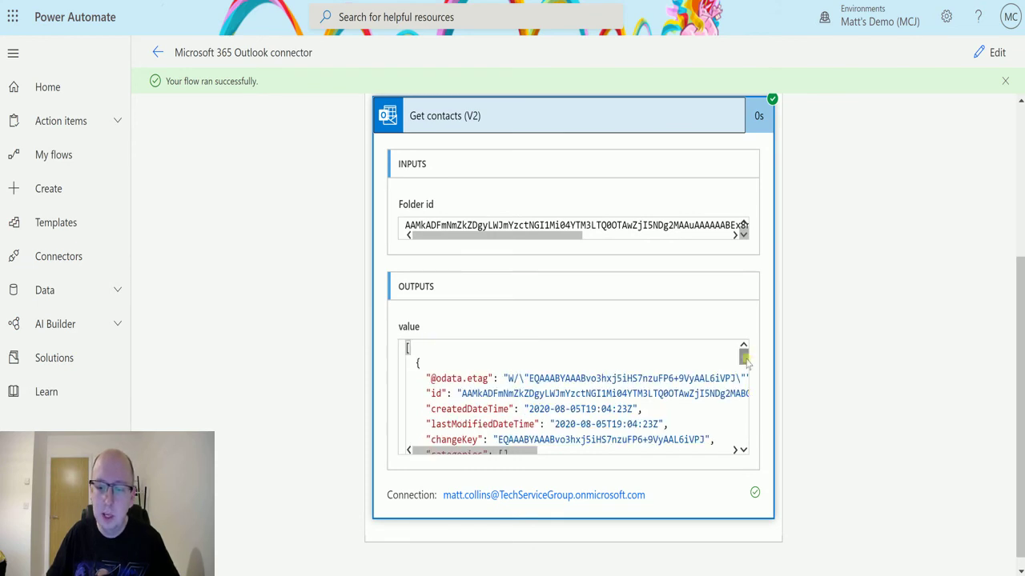
drag(745, 358, 745, 373)
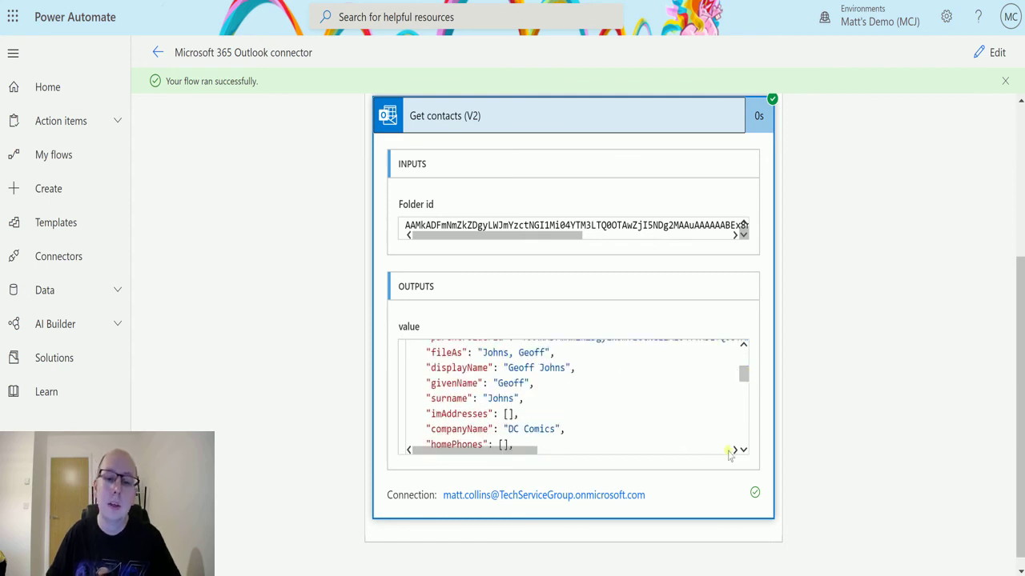
scroll(731, 448, up, 6)
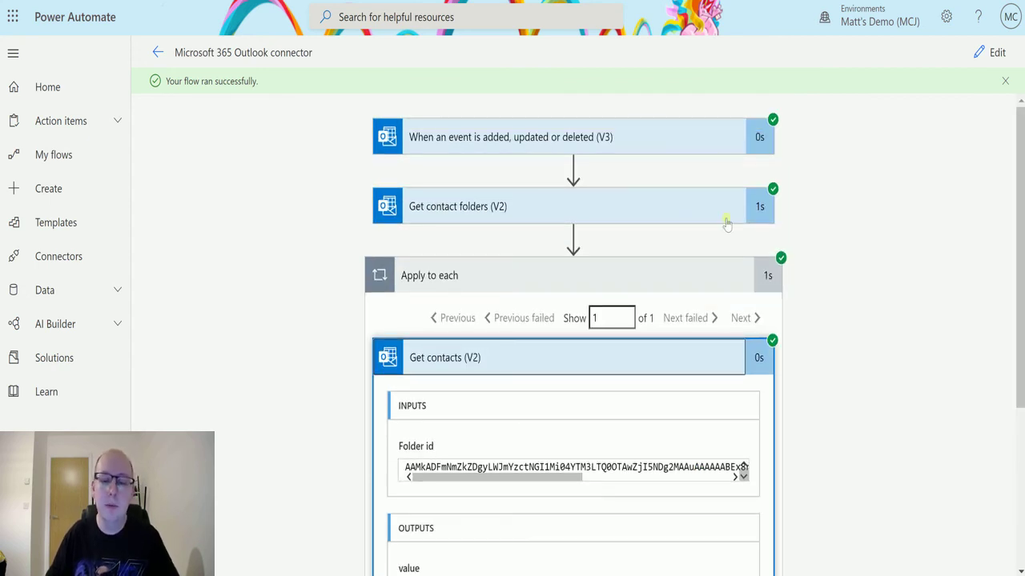